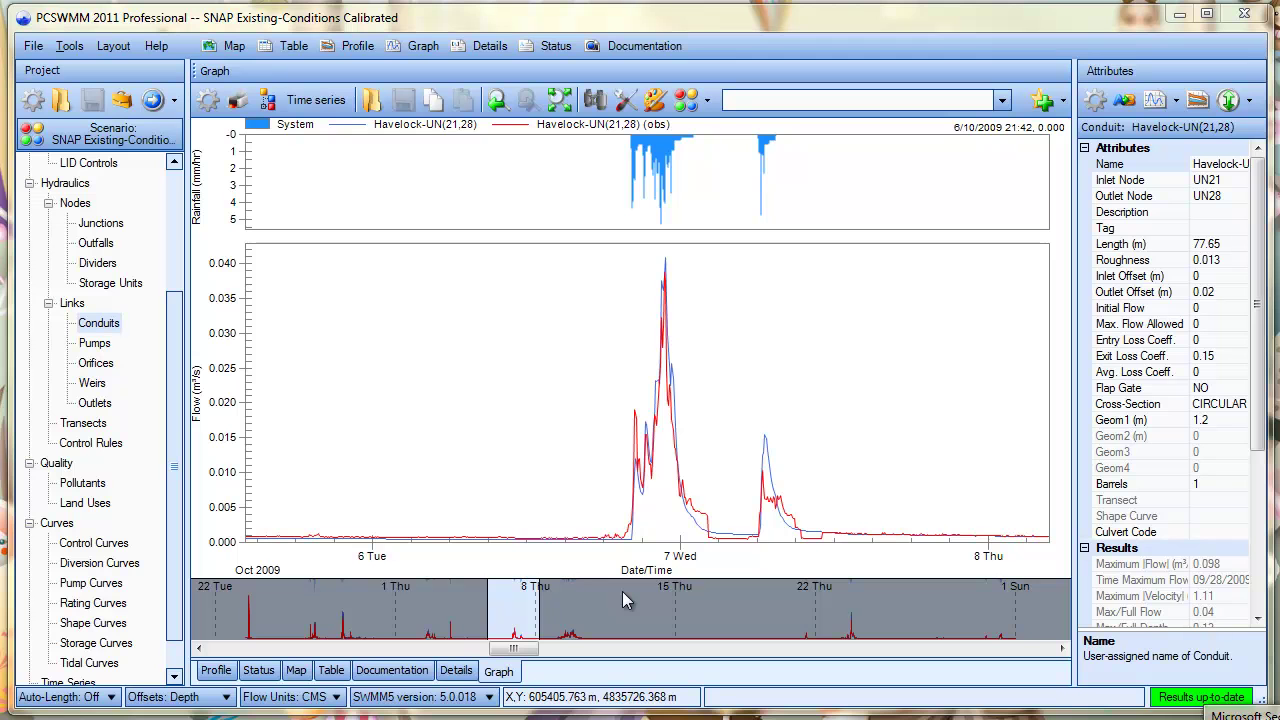
Step: Scroll the flow graph to the 22–24 October storm and select its time period
left_click_drag(518, 648, 575, 650)
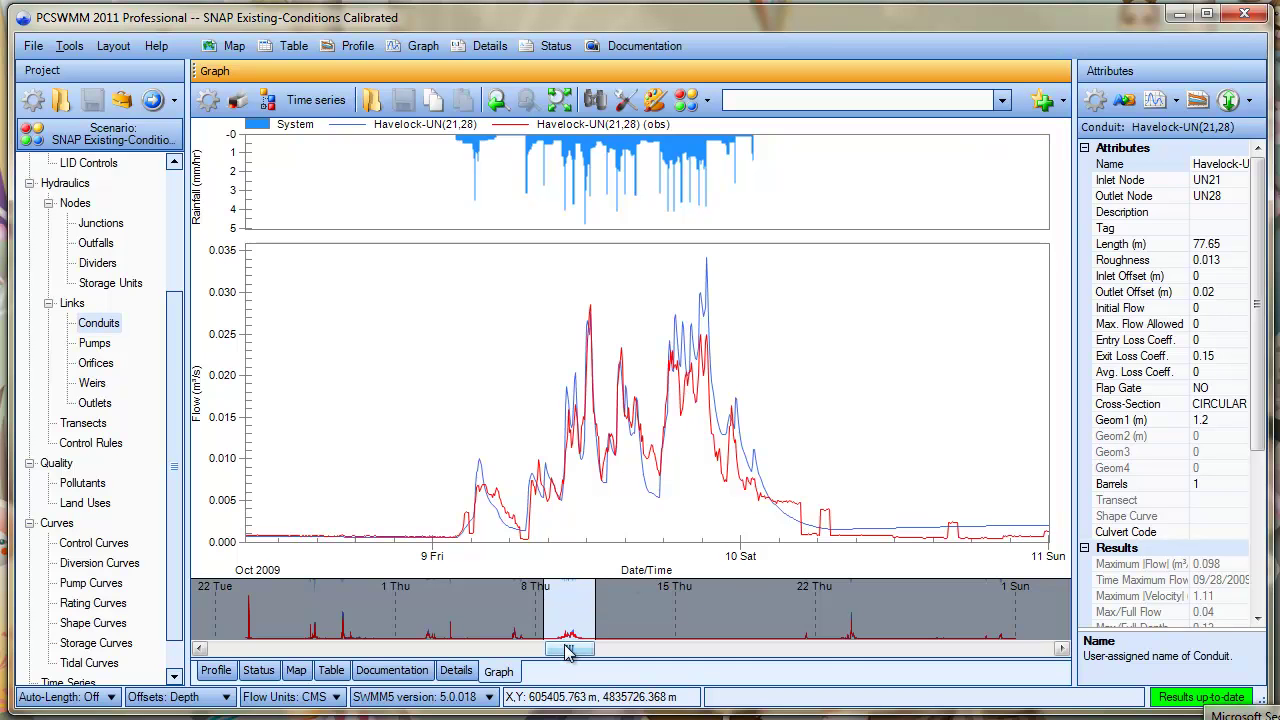
left_click_drag(569, 648, 839, 649)
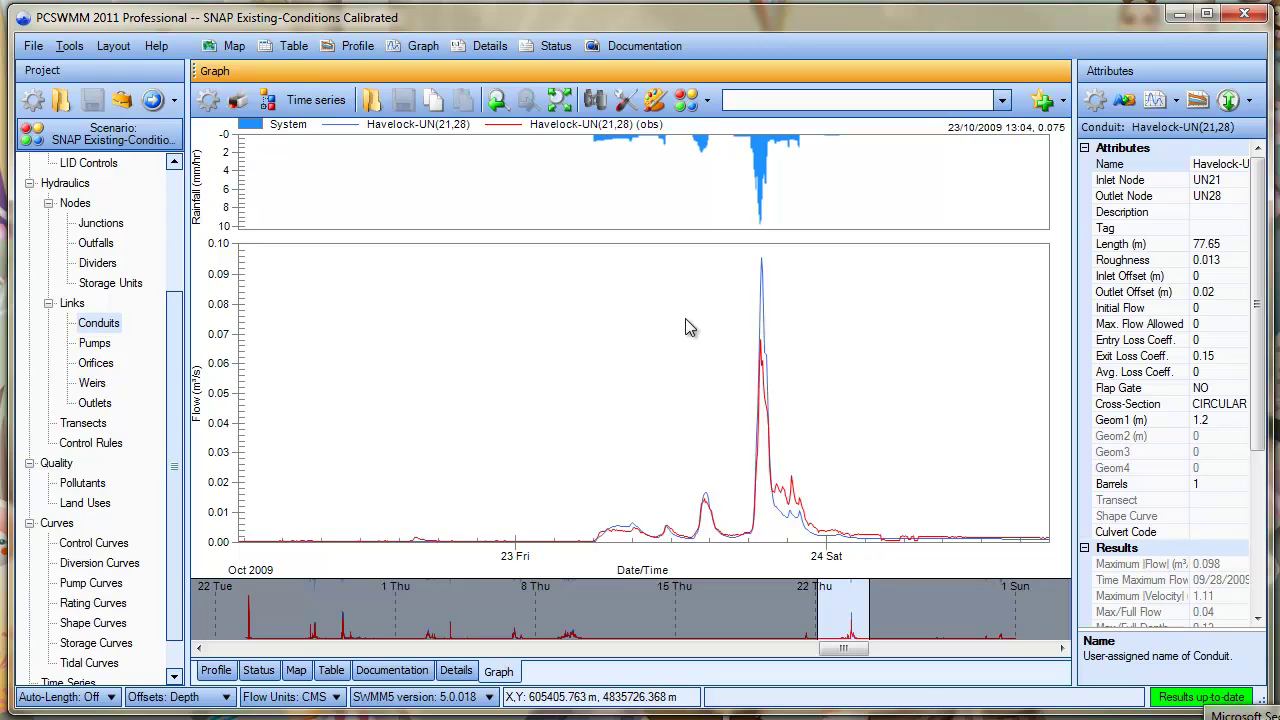
left_click_drag(567, 289, 877, 294)
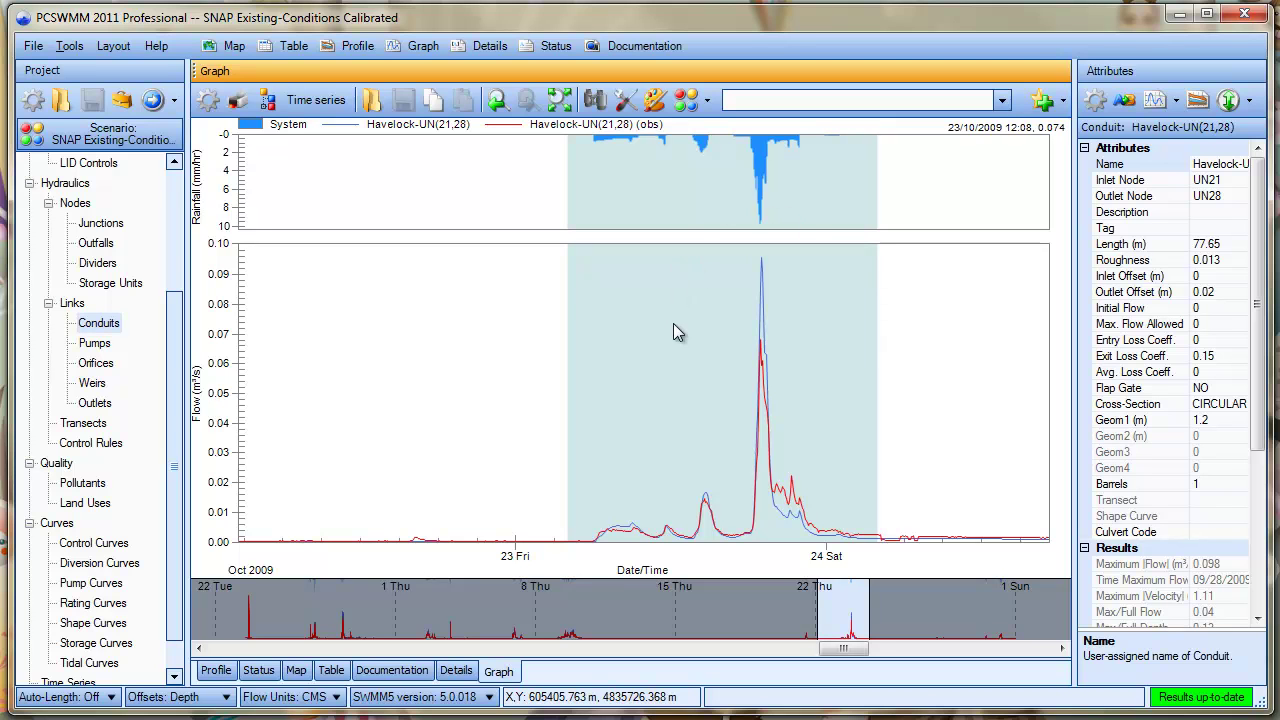
Step: Add the 23 October, 8–10 October and 6–7 October storm periods as rainfall events
left_click(207, 100)
left_click(232, 315)
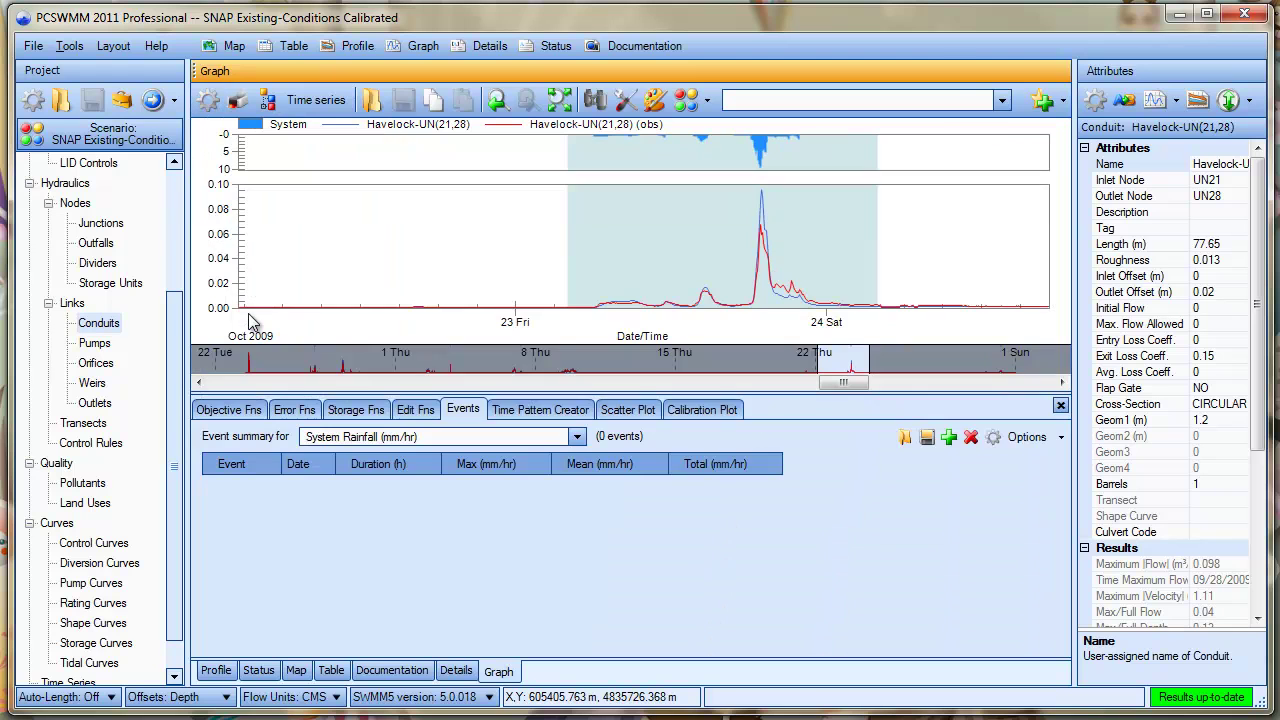
left_click(948, 440)
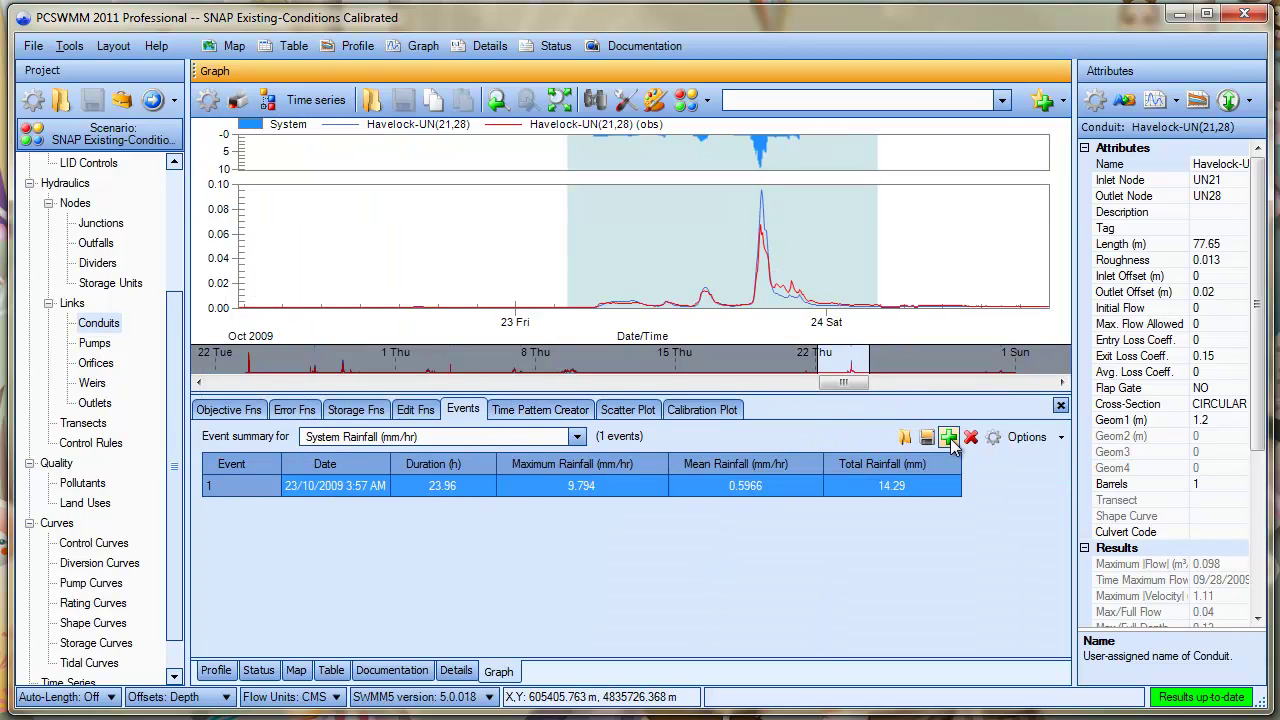
left_click(560, 102)
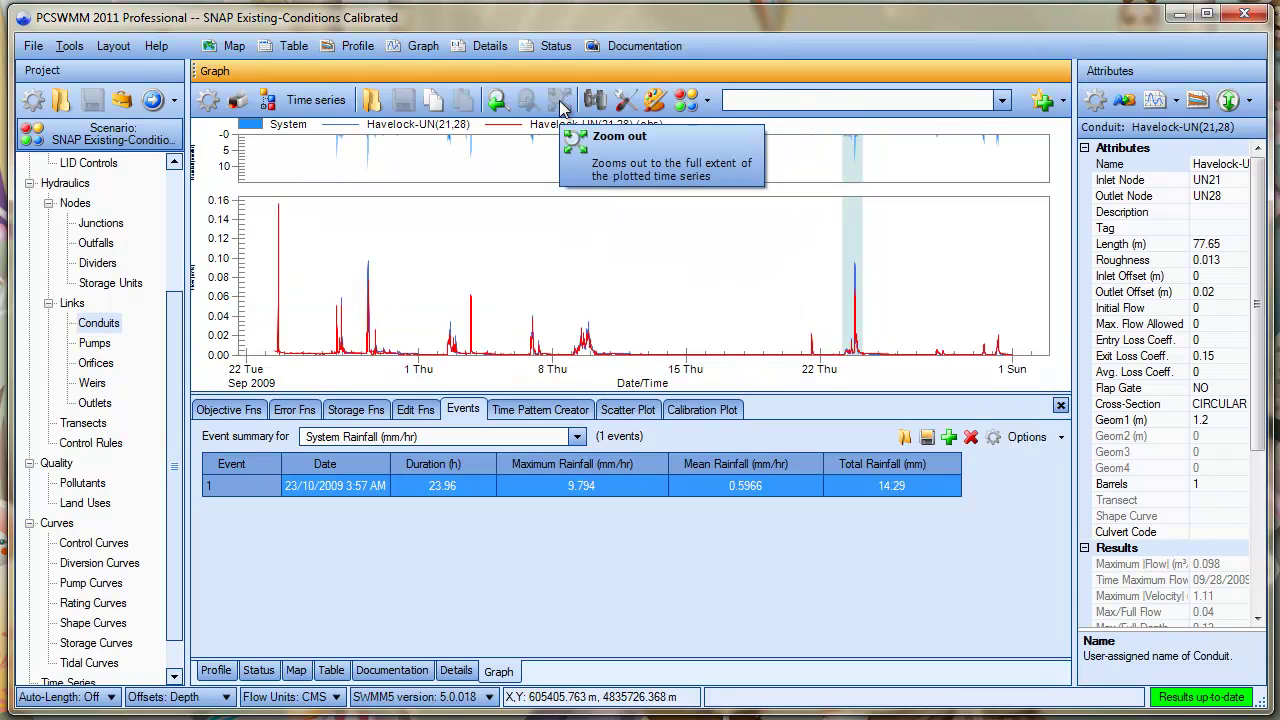
left_click_drag(570, 322, 609, 320)
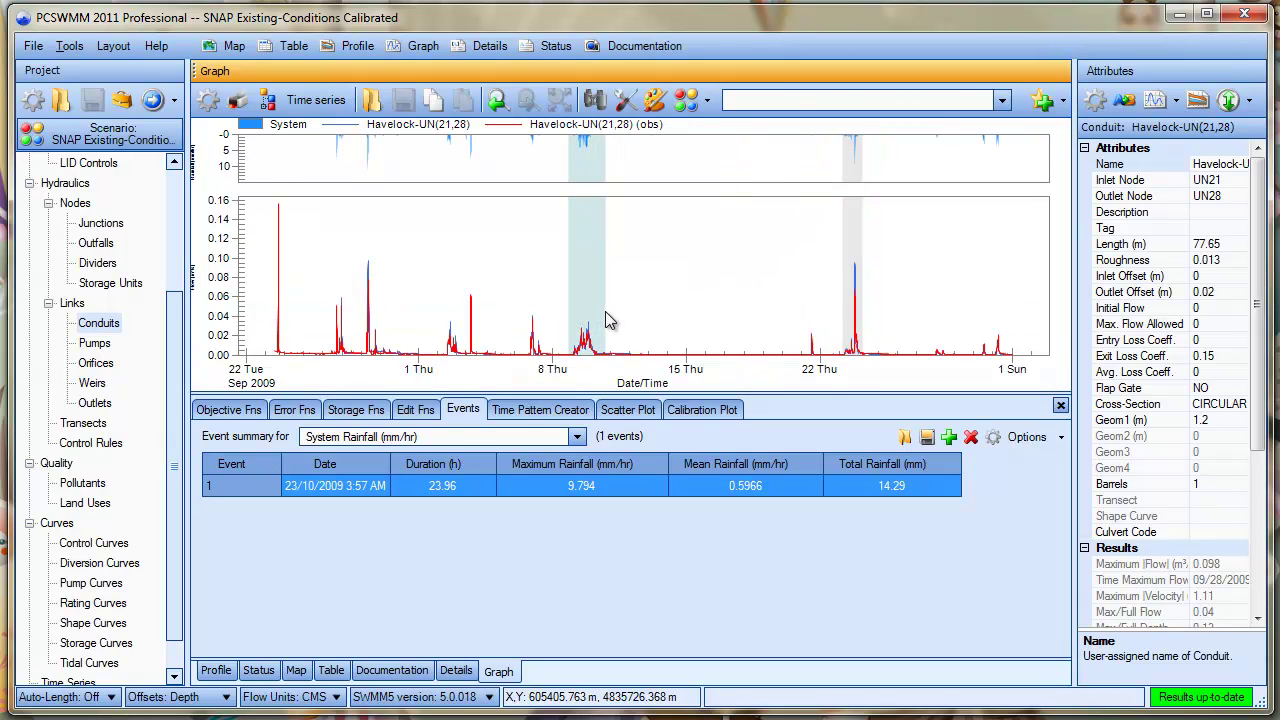
left_click(948, 437)
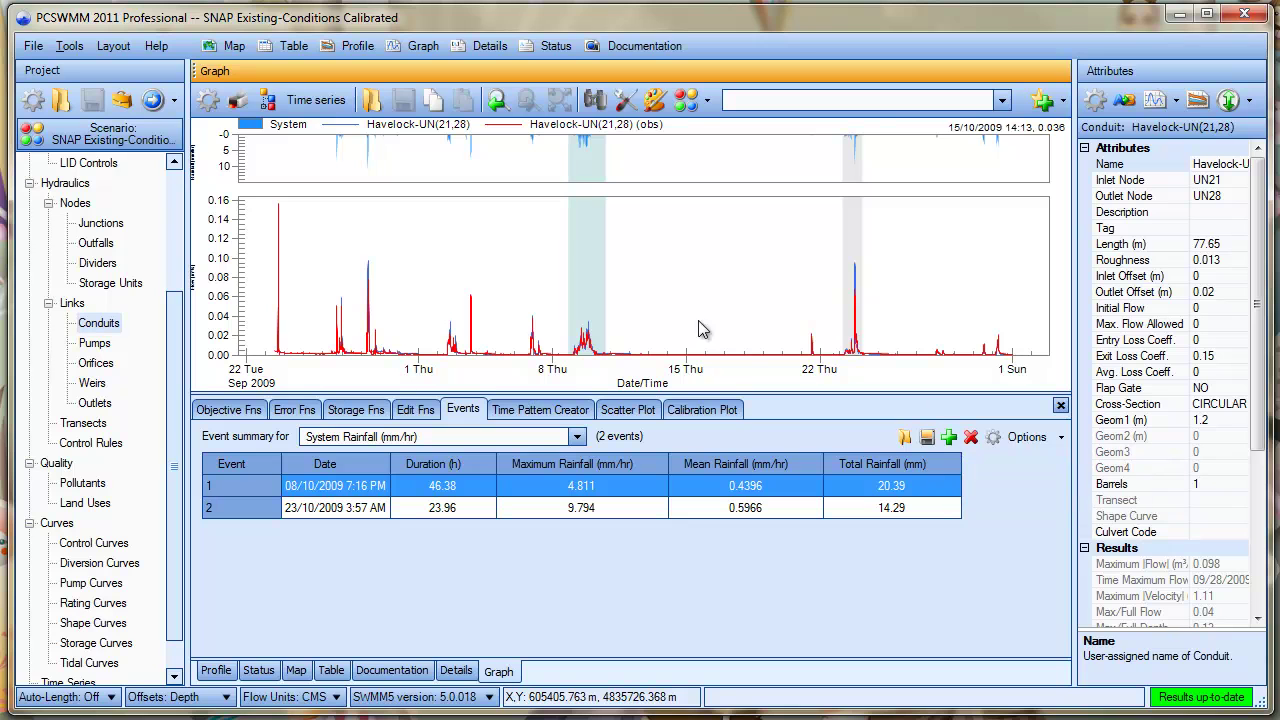
left_click_drag(522, 330, 560, 330)
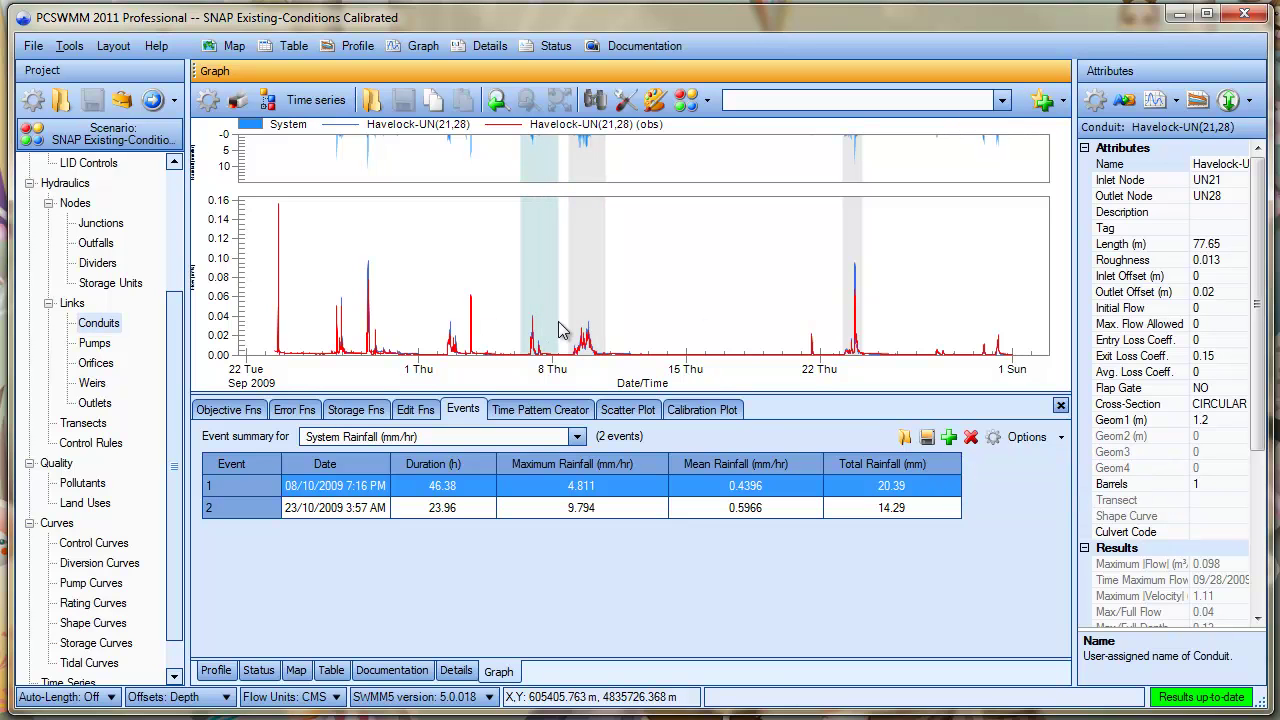
left_click(946, 438)
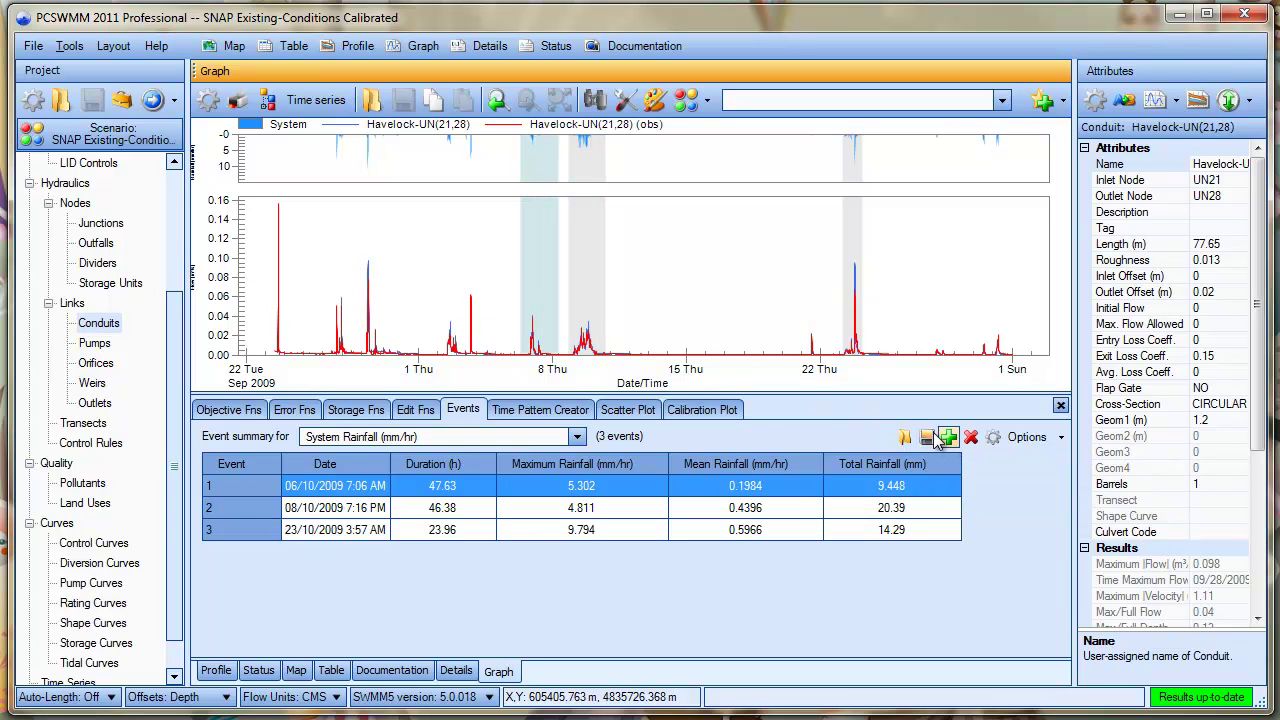
Step: Check each event's period on the graph, then sort events by Total Rainfall, largest first
left_click(731, 300)
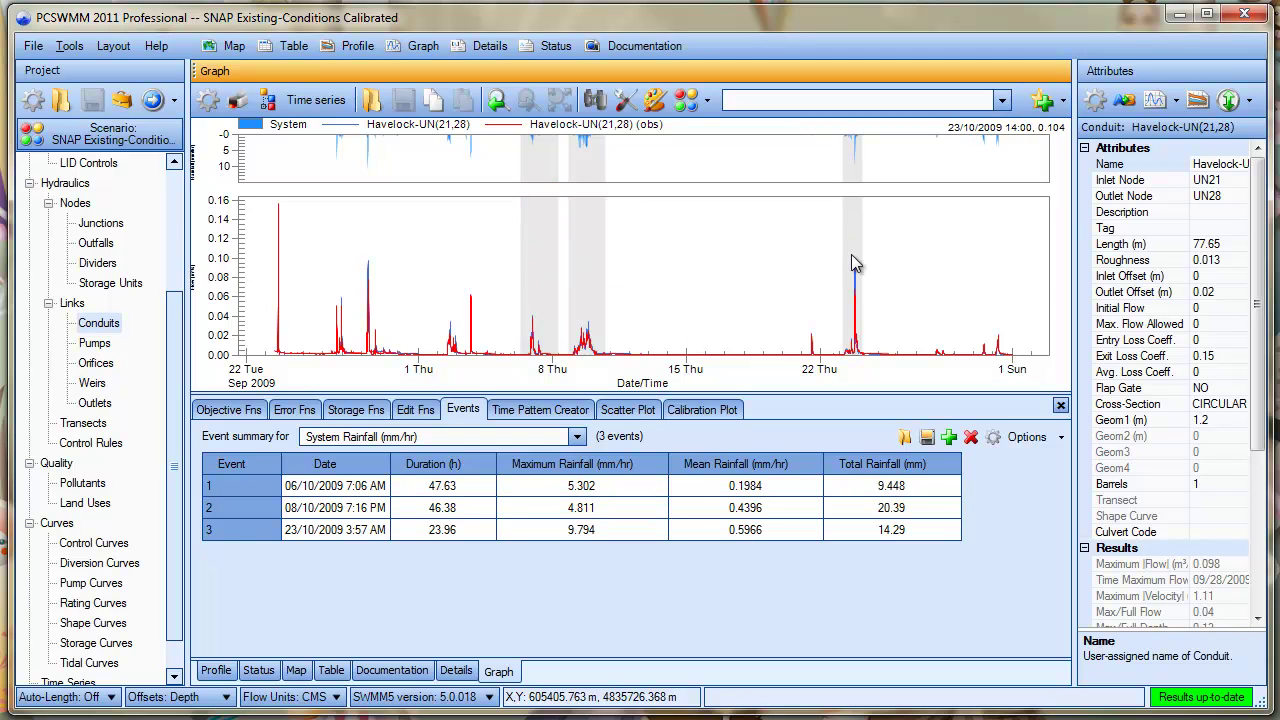
left_click(365, 490)
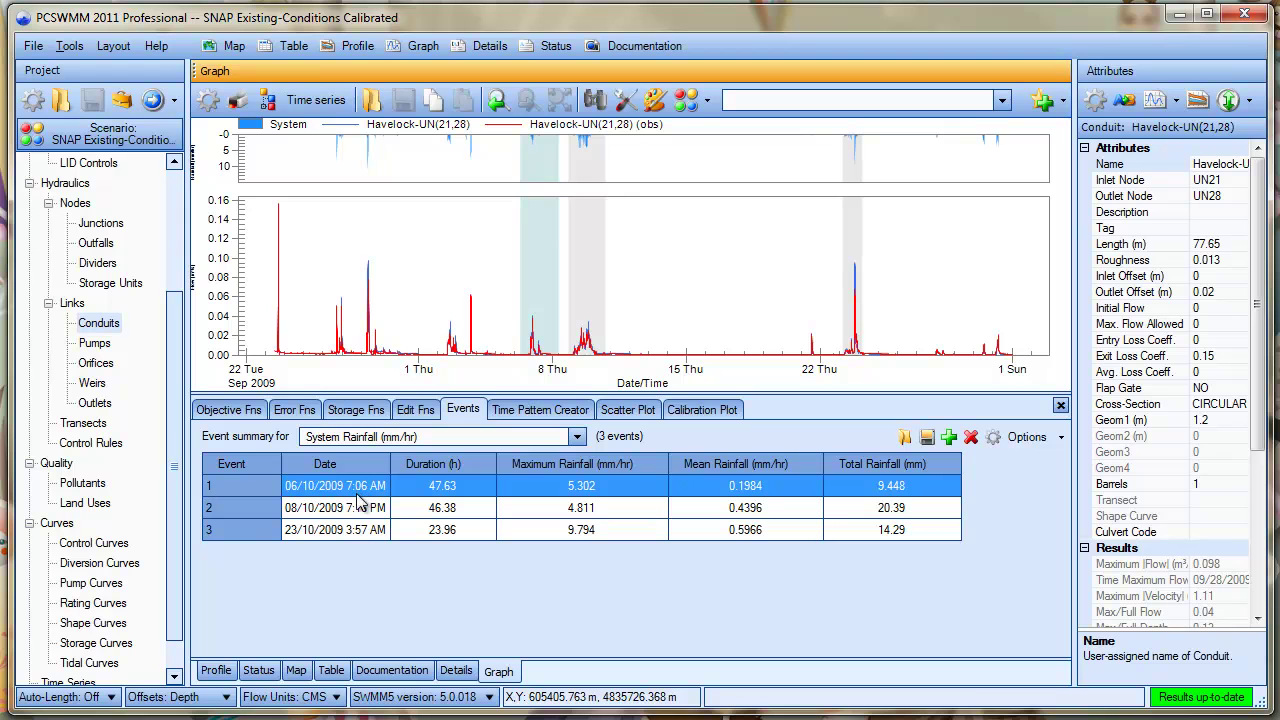
left_click(362, 512)
left_click(362, 532)
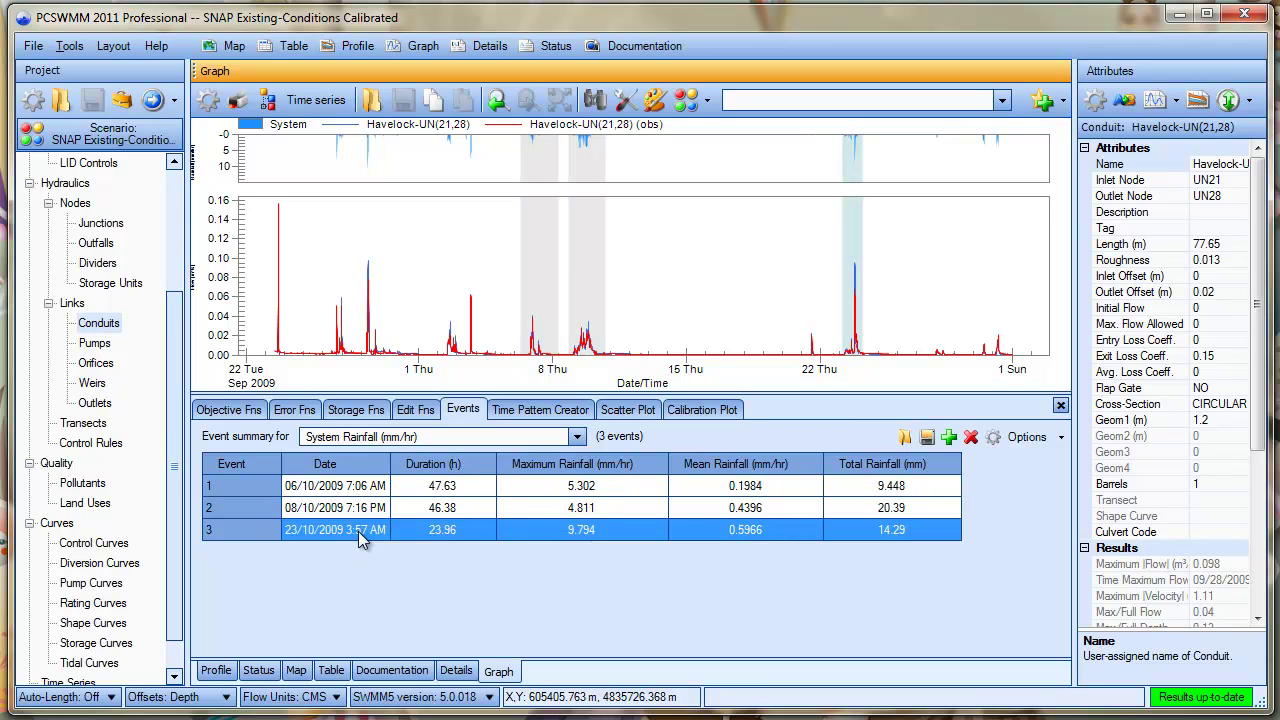
left_click(549, 257)
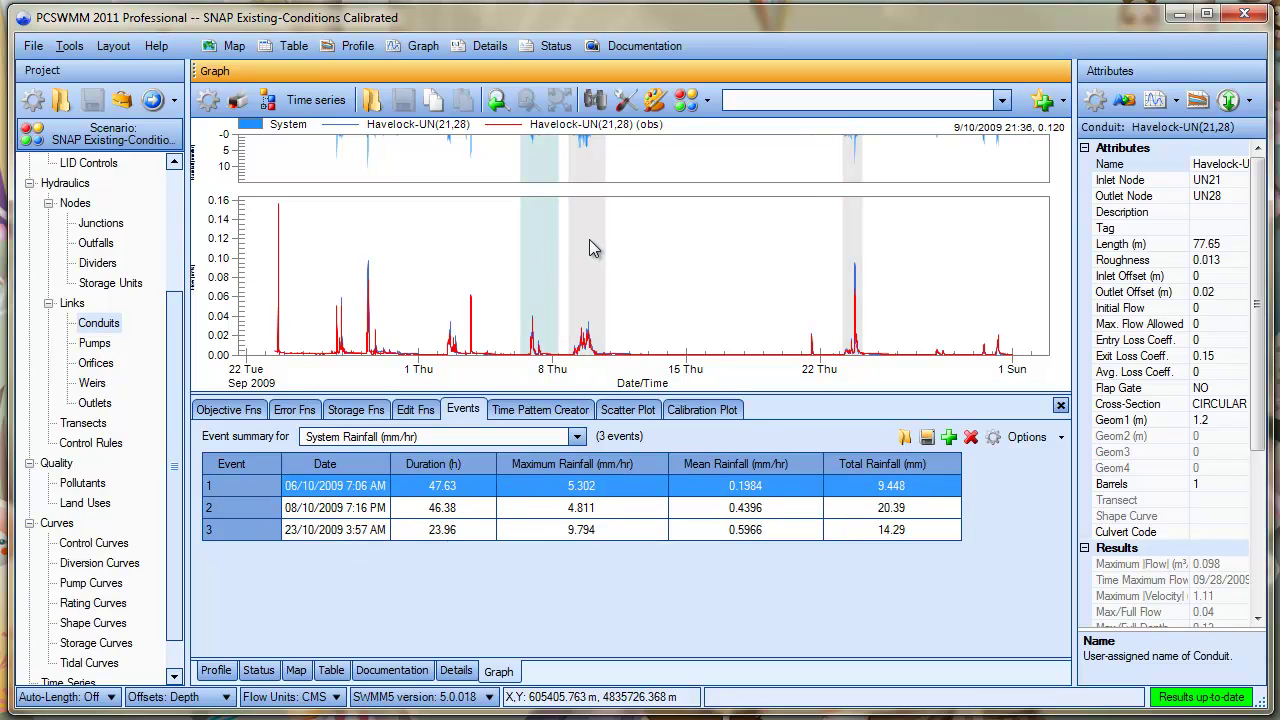
left_click(589, 239)
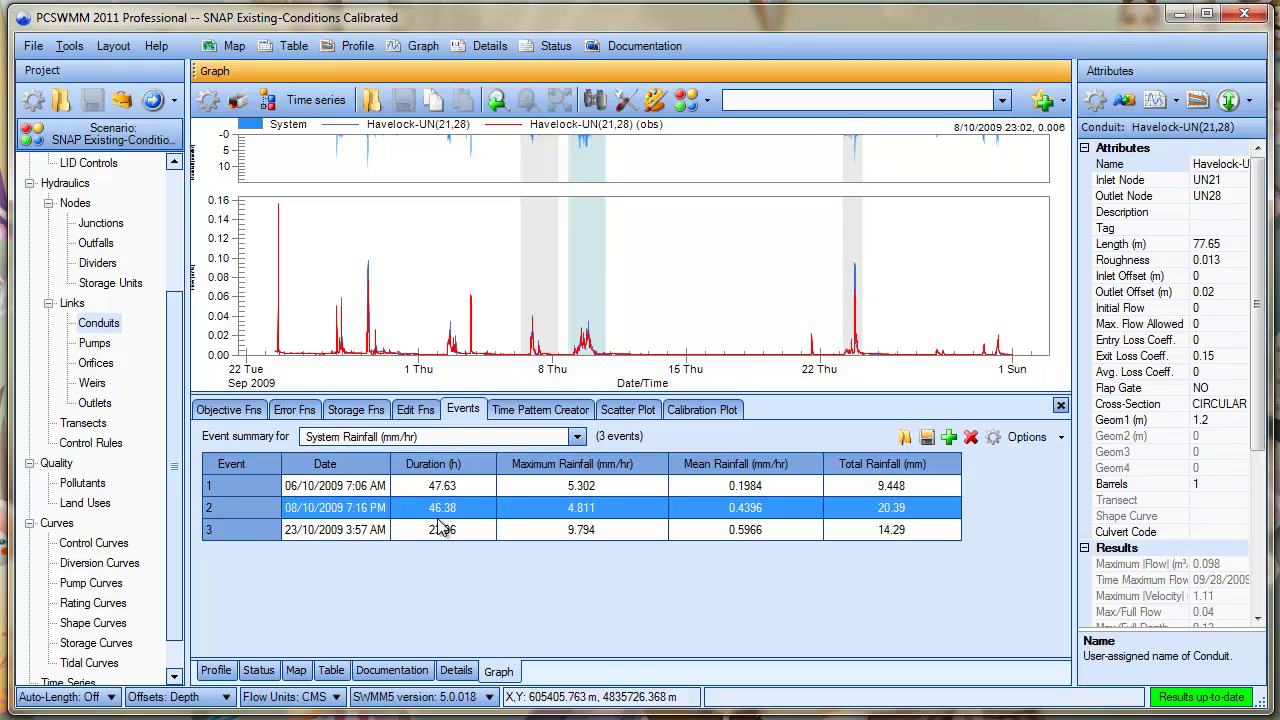
left_click(882, 463)
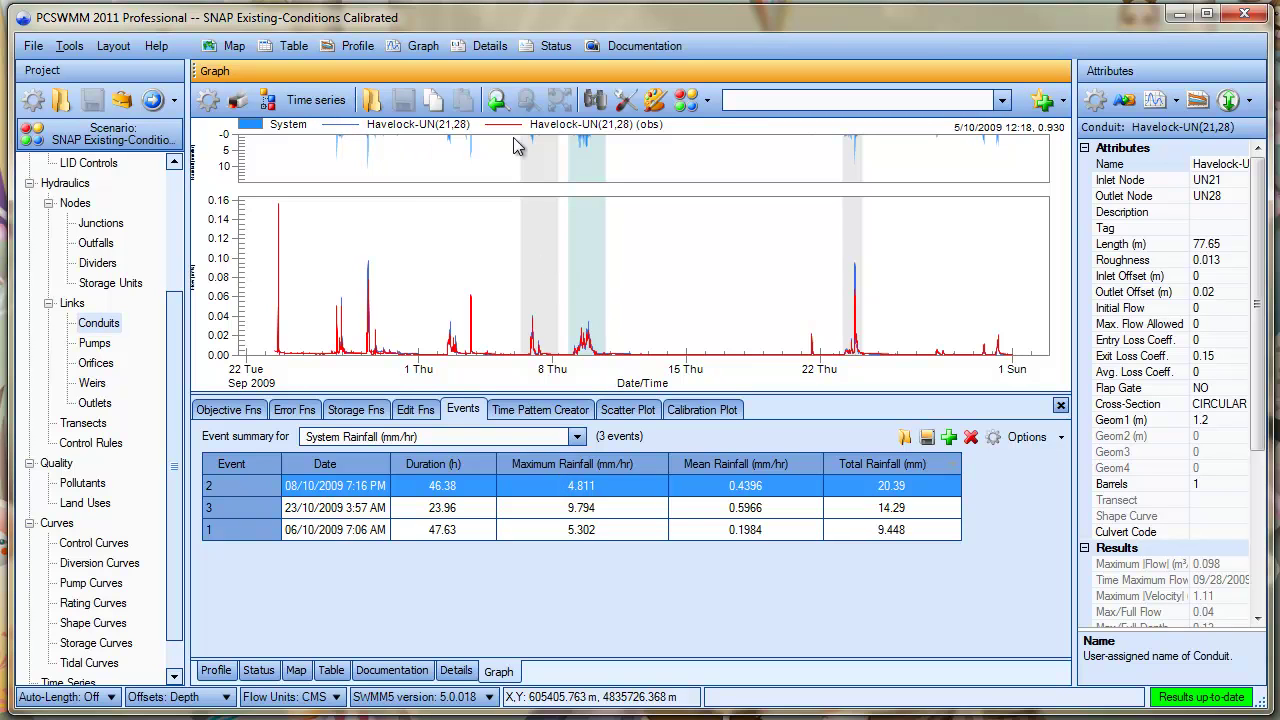
Step: Auto-select events with 12 h interevent time, 0.1 mm/hr threshold, 6 h extension, clearing existing events
left_click(1037, 443)
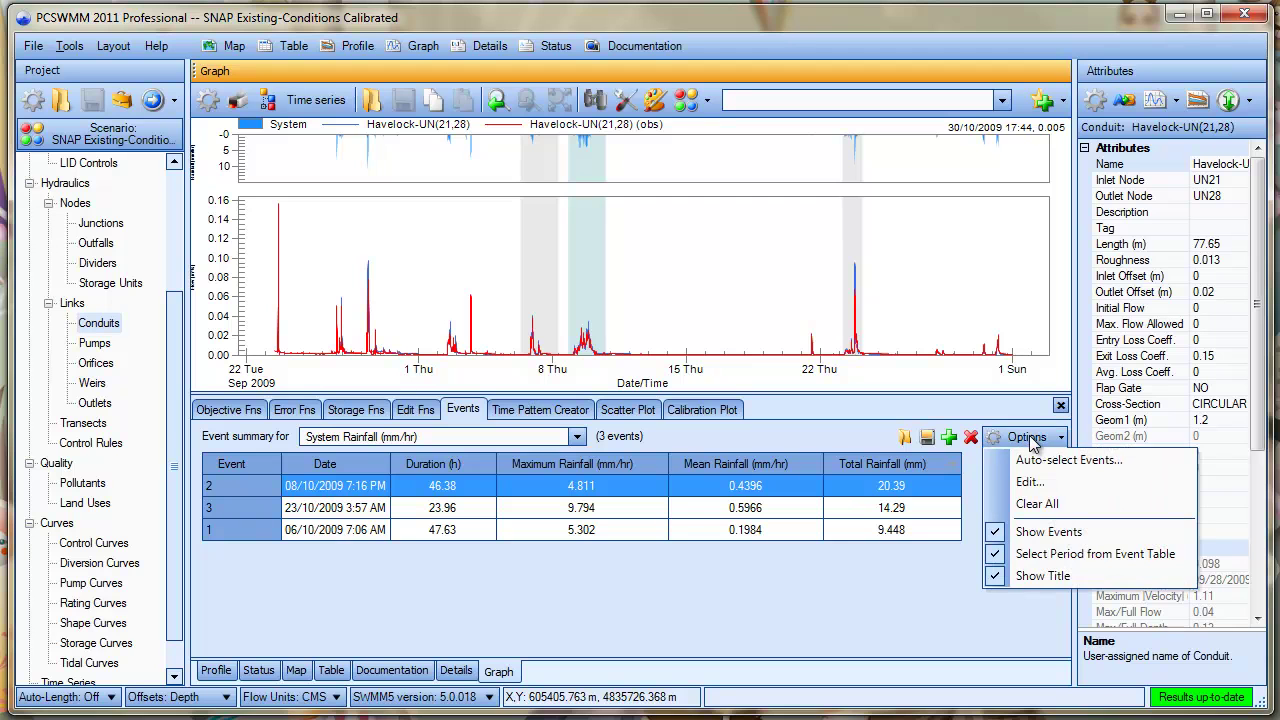
left_click(1035, 463)
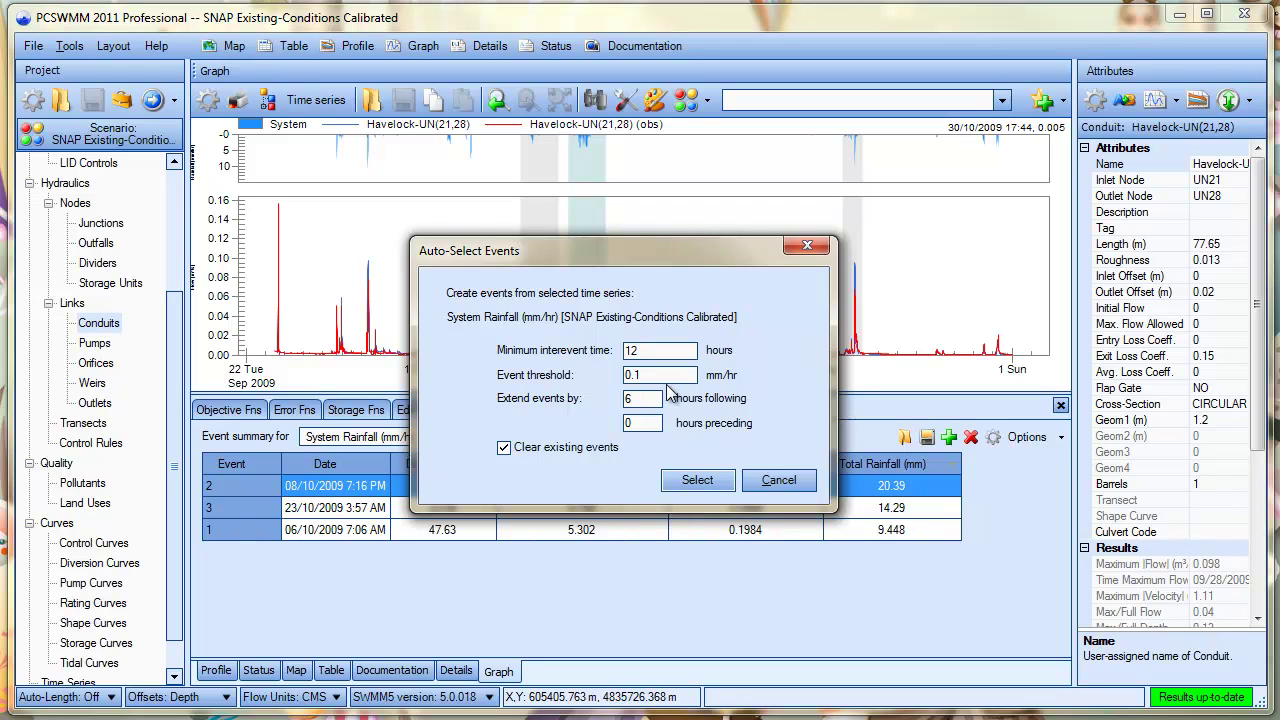
left_click(705, 484)
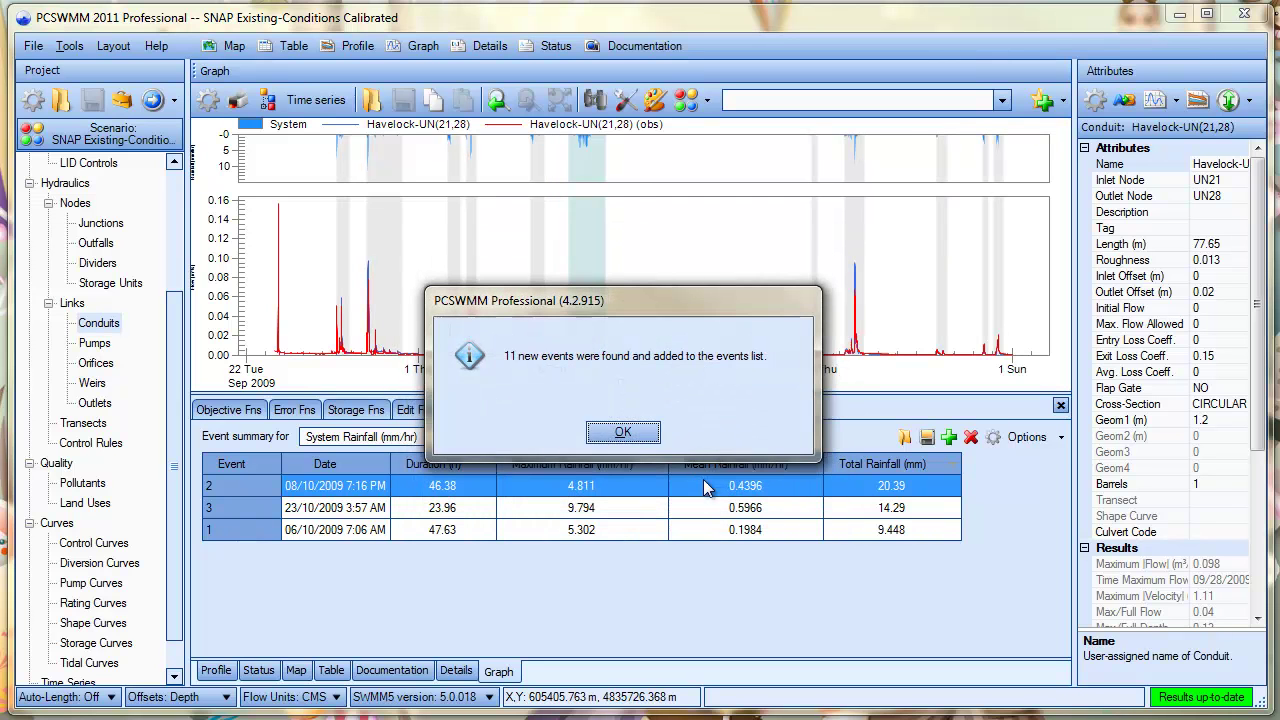
Step: Highlight events 6, 2, 8 and 3 on the graph, then show the max flow Calibration Plot
left_click(630, 434)
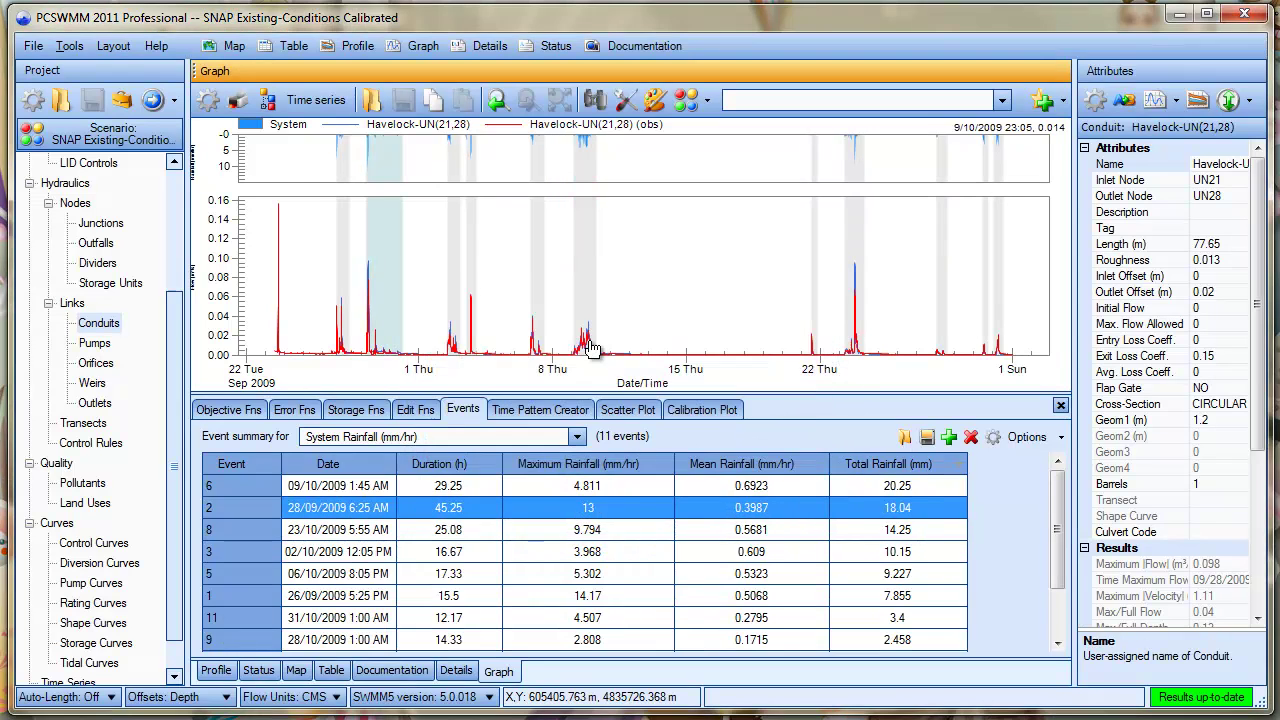
left_click(665, 263)
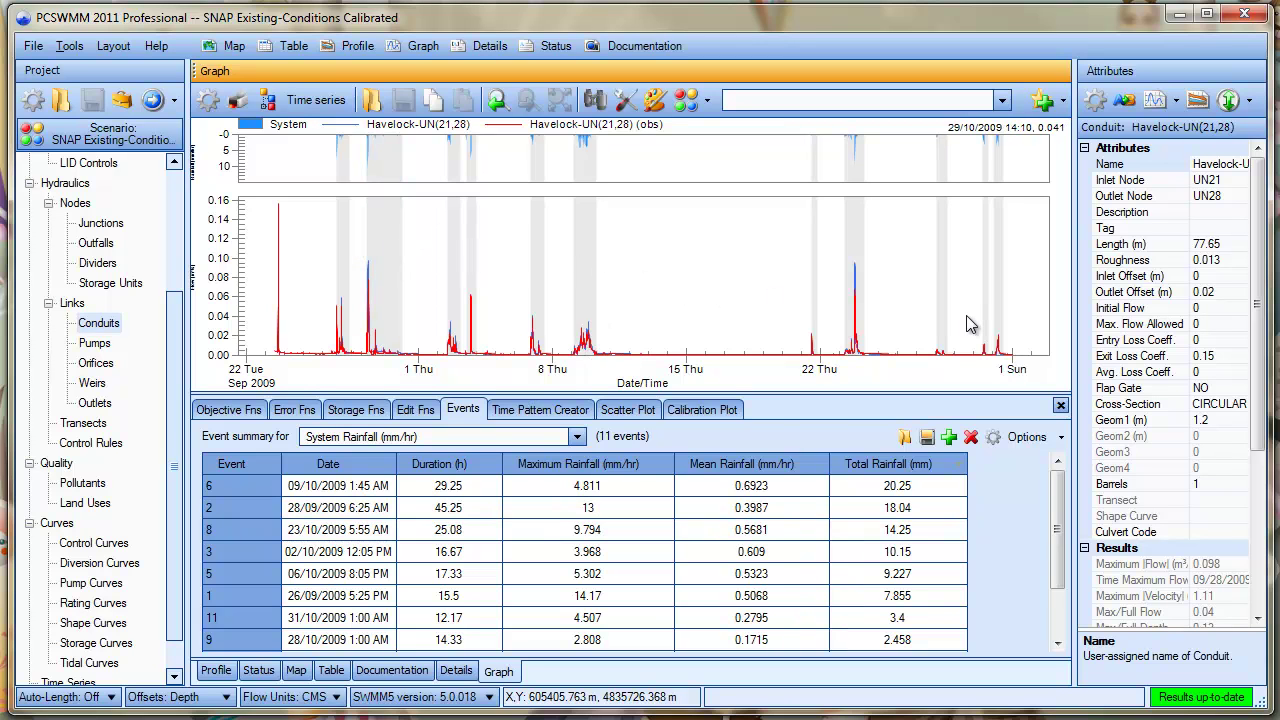
left_click(879, 487)
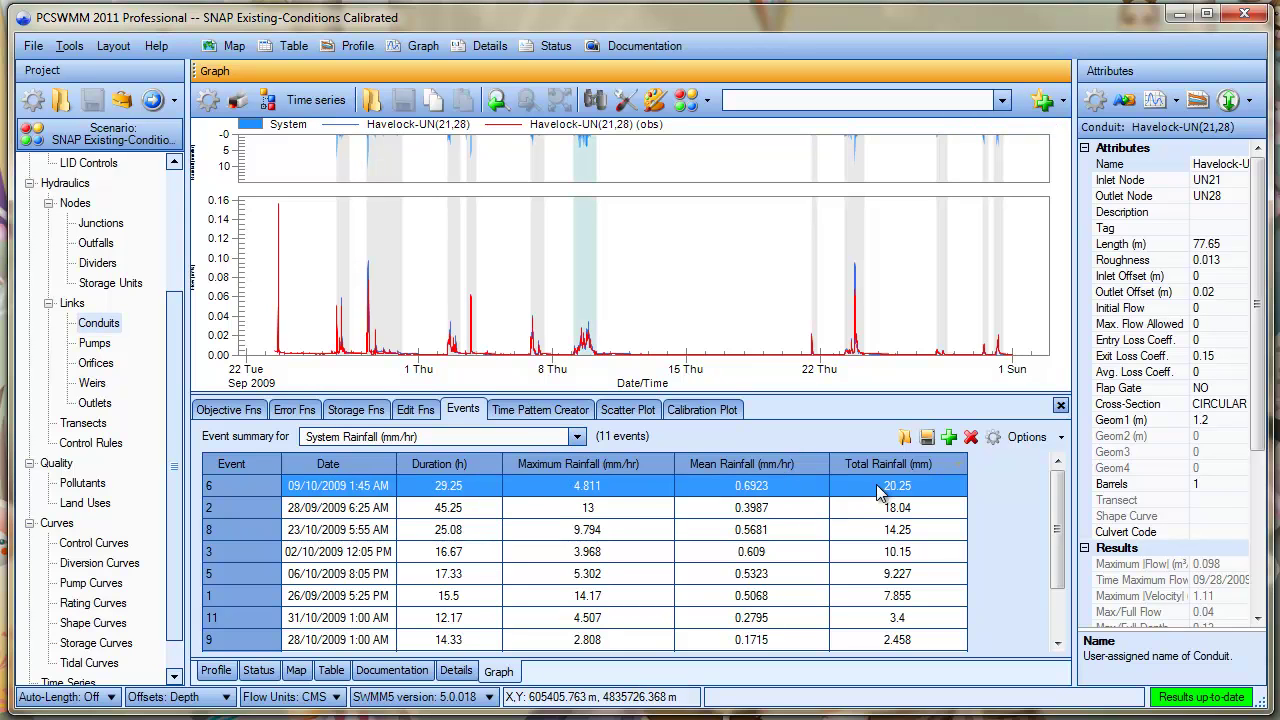
left_click(872, 508)
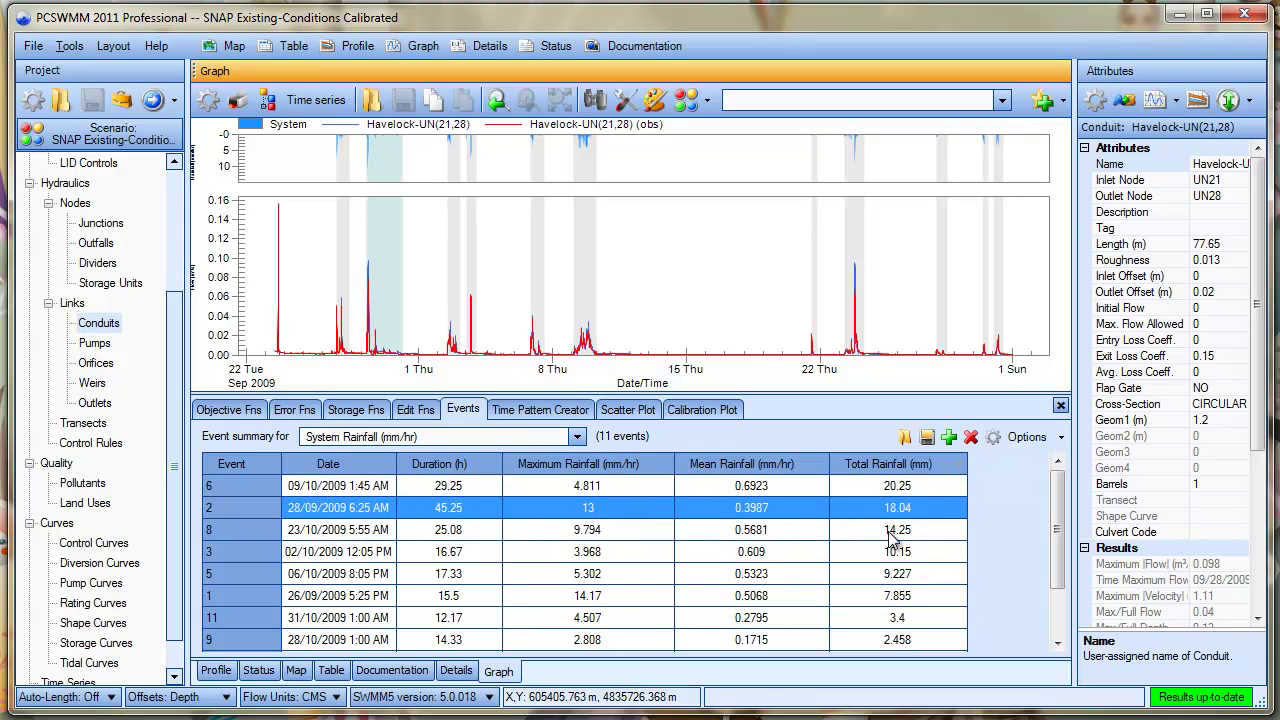
left_click(887, 533)
left_click(883, 562)
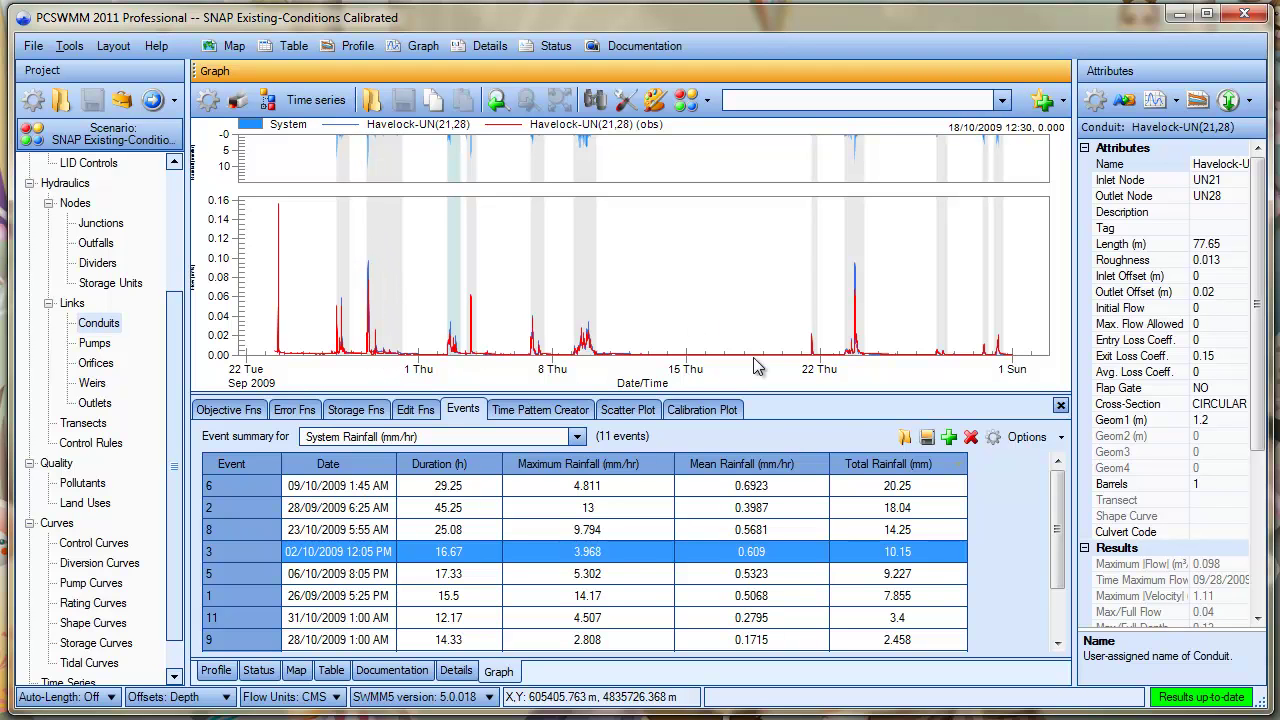
left_click(716, 412)
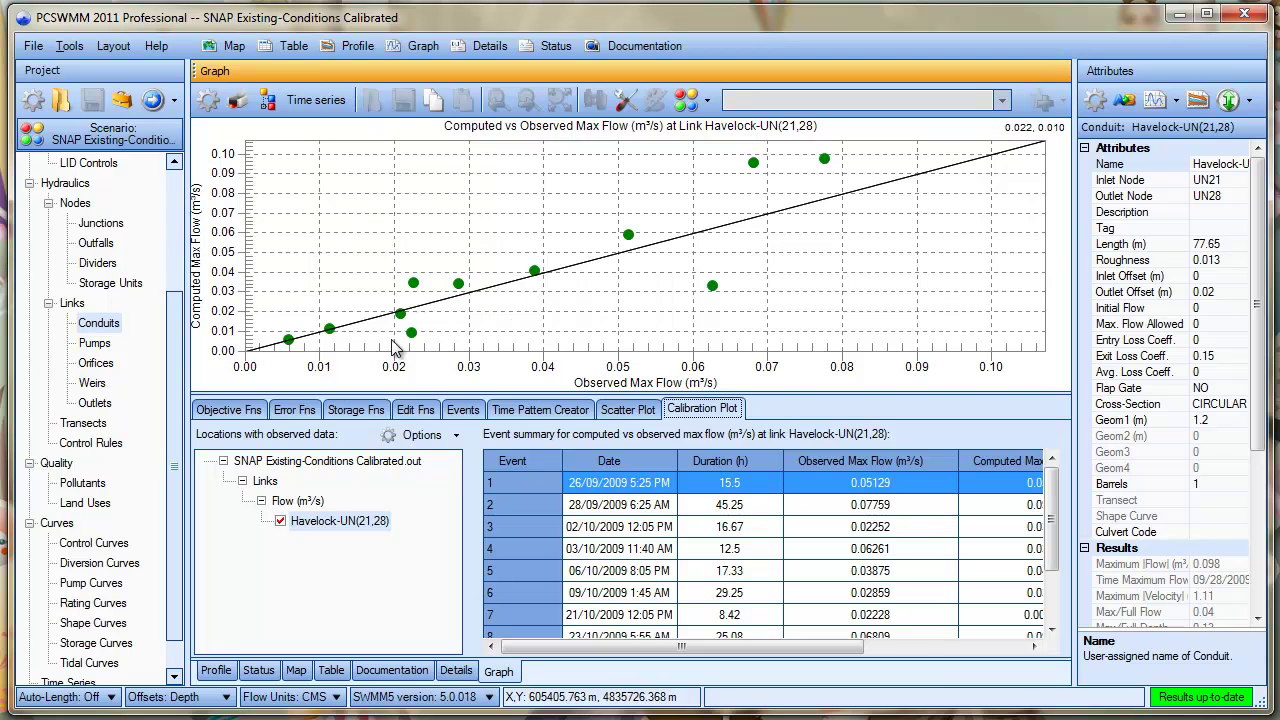
Step: Switch the calibration plot from maximum flow to total flow per event
left_click(416, 435)
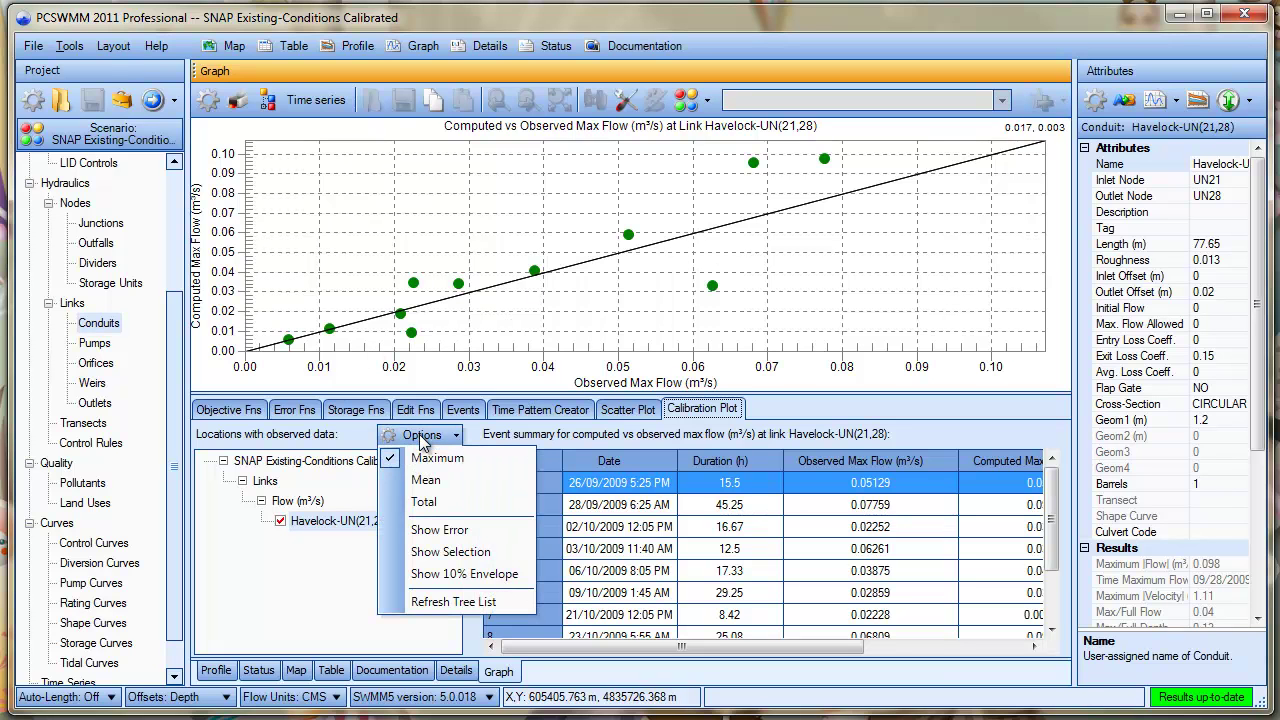
left_click(428, 505)
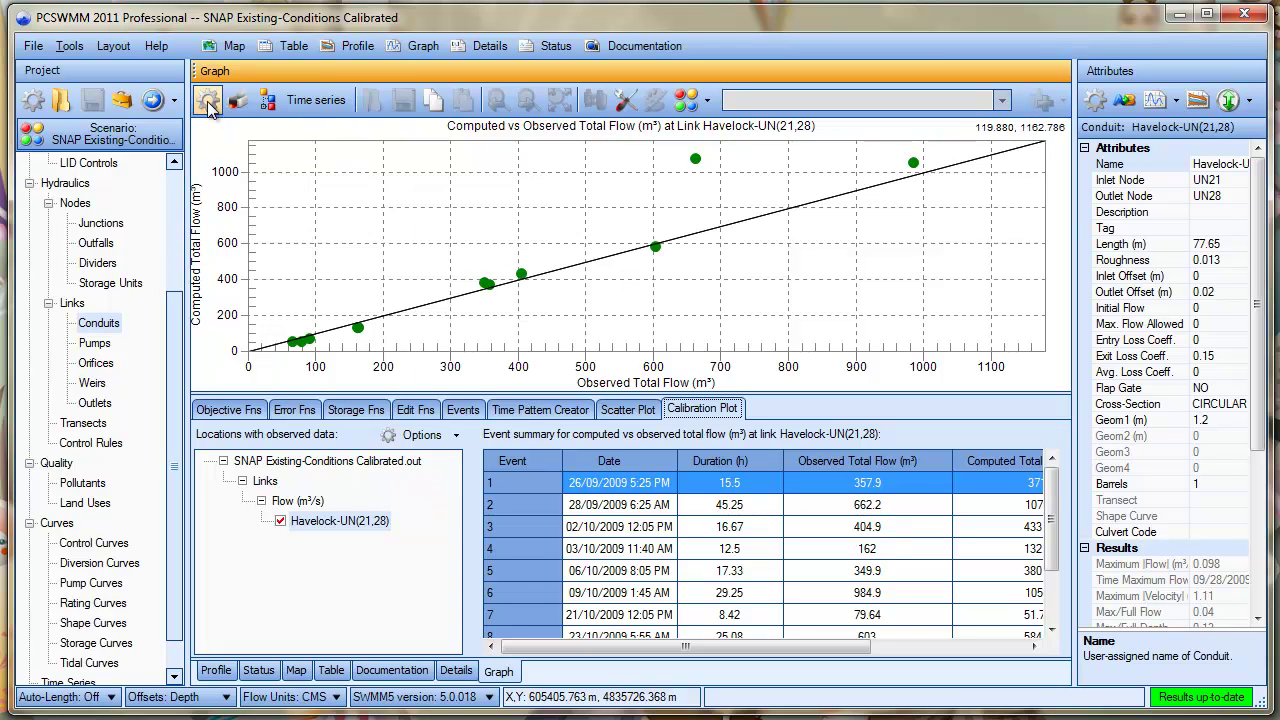
Step: Show the 10% envelope and error statistics, and identify the outlier as the 28/09/2009 event
left_click(418, 434)
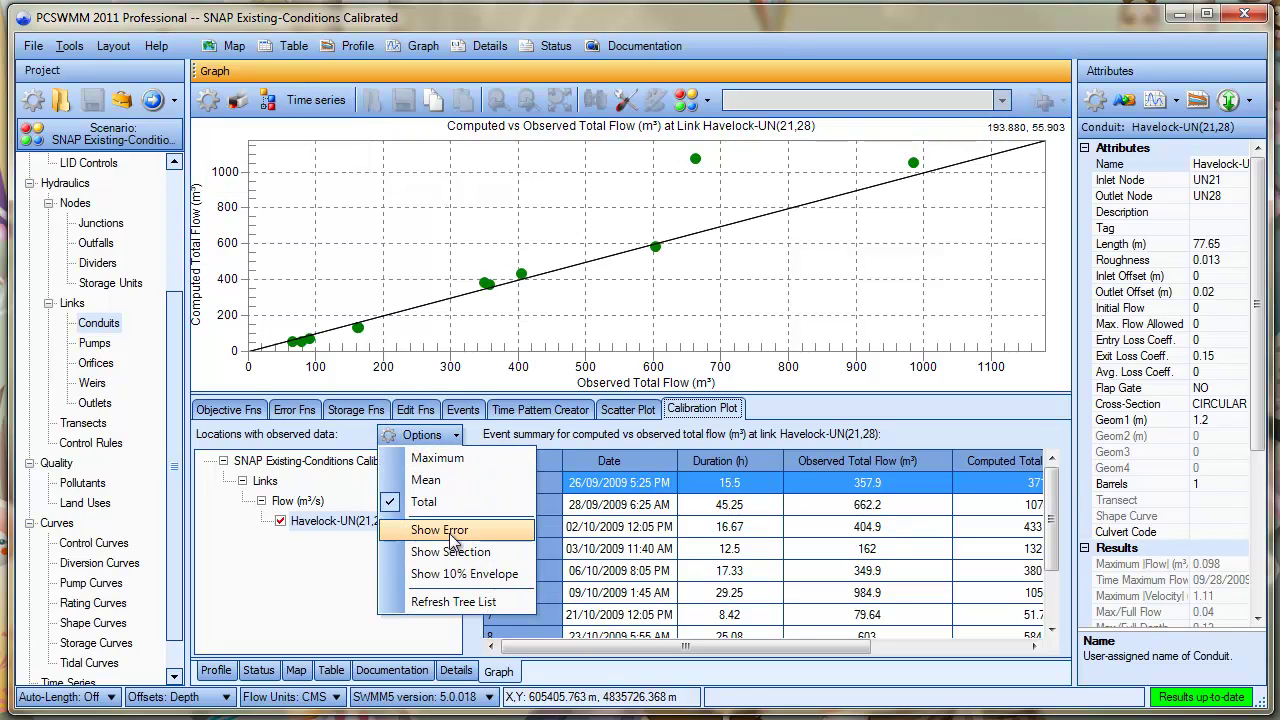
left_click(460, 578)
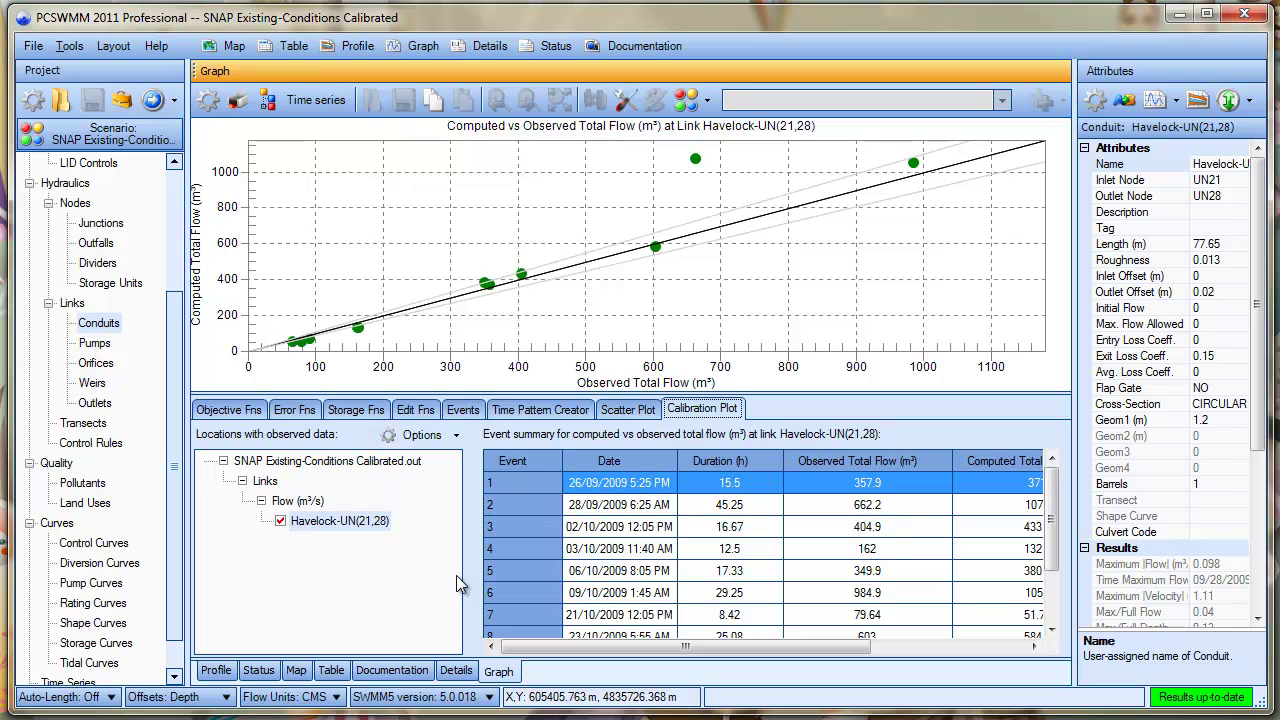
left_click(420, 436)
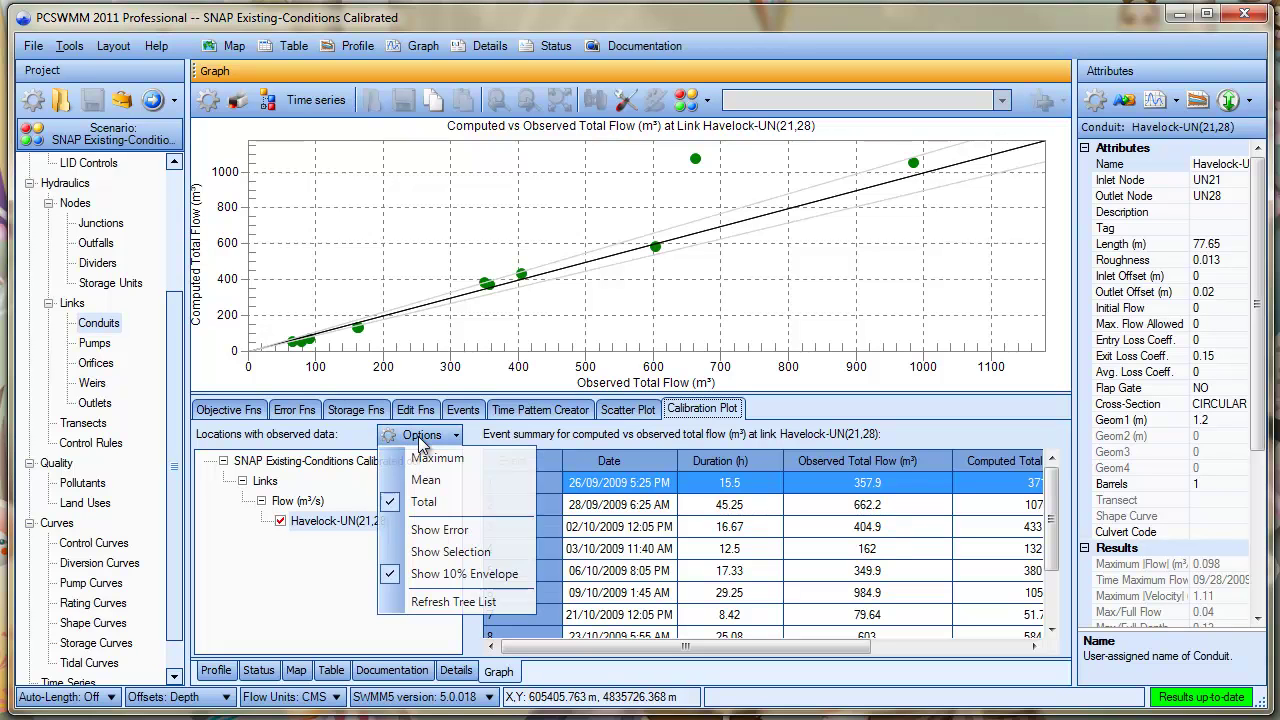
left_click(445, 531)
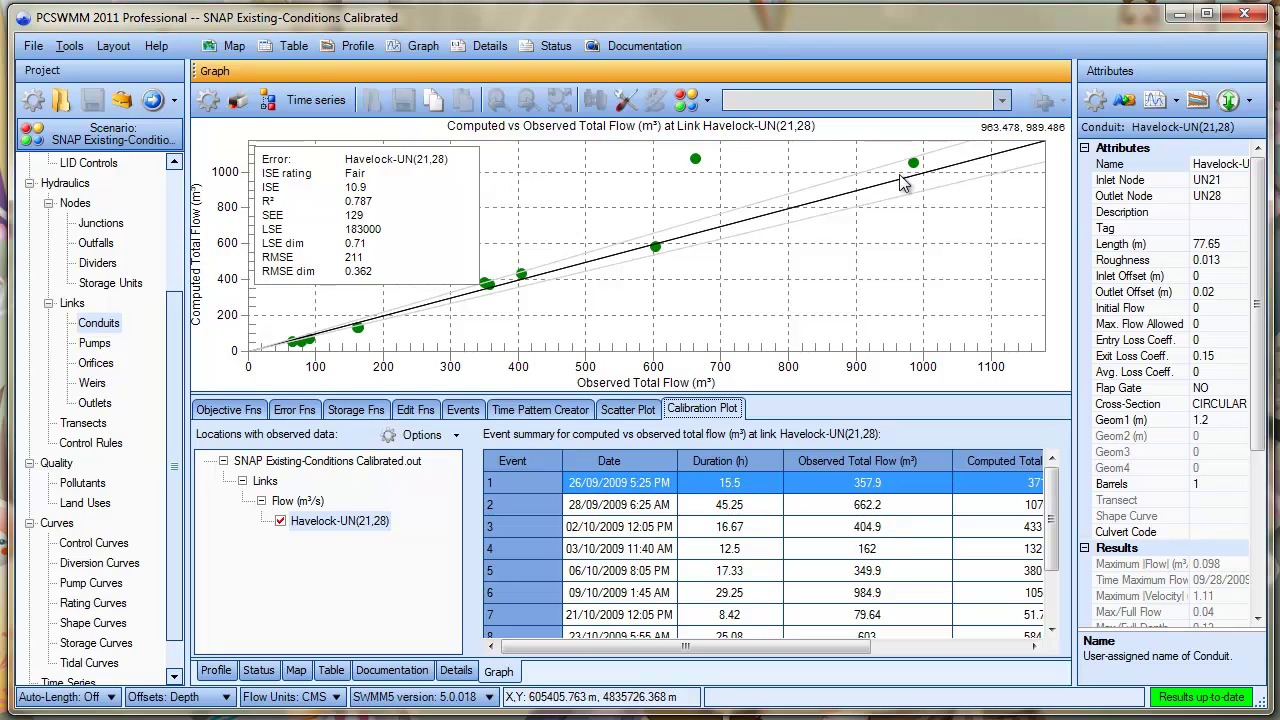
left_click(697, 162)
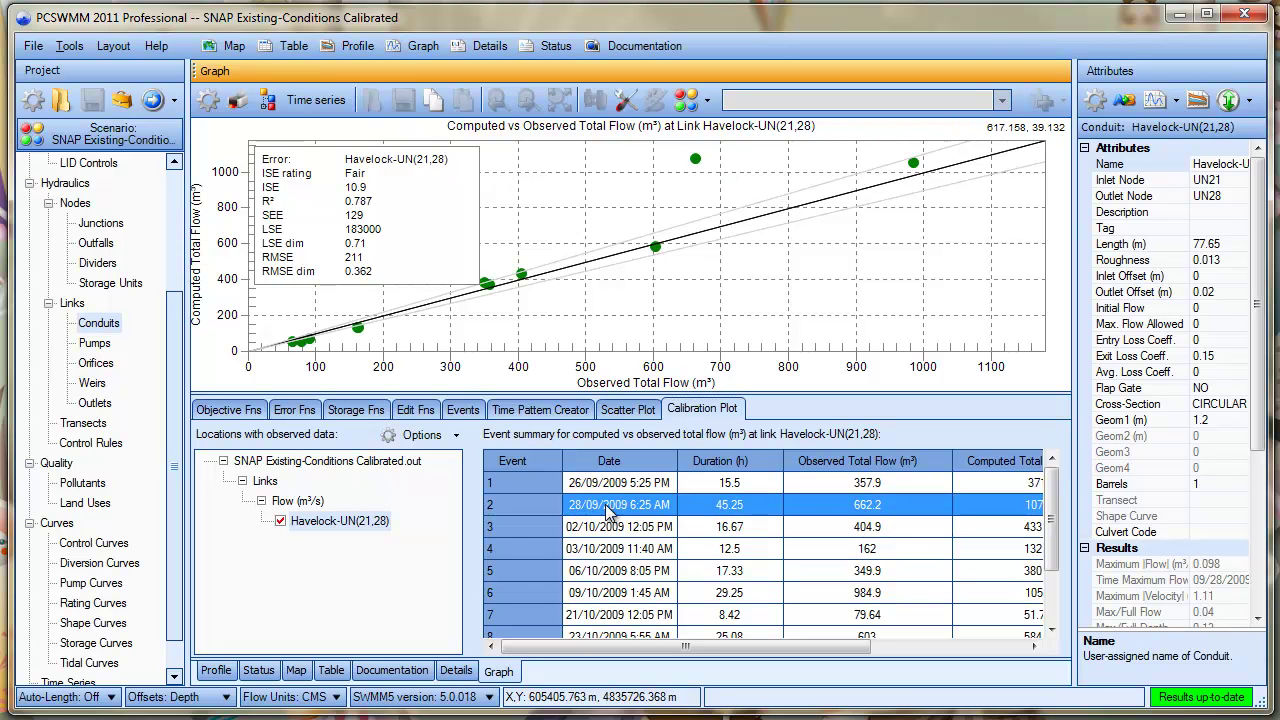